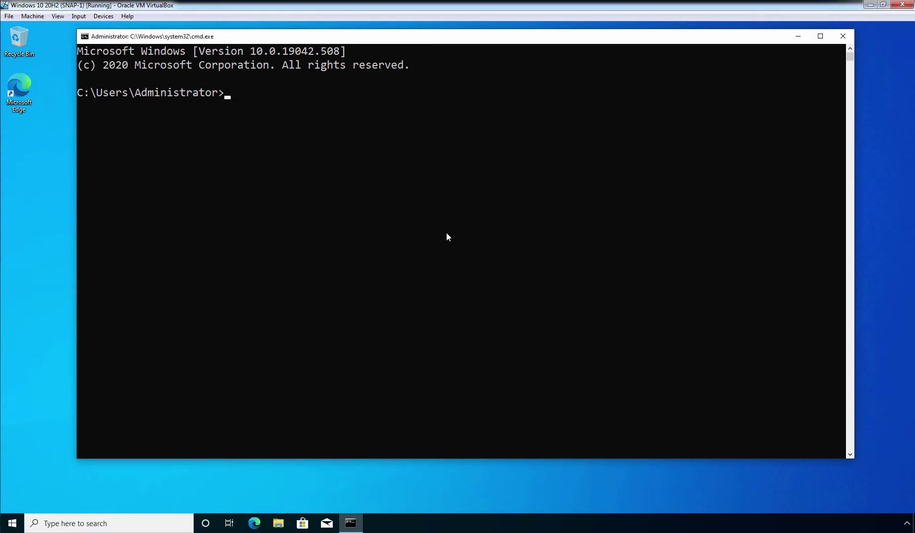
Check the computer's name and domain membership in System Properties using the sysdm.cpl command, then dismiss the dialog.
type("sysdm.cpl")
key("Return")
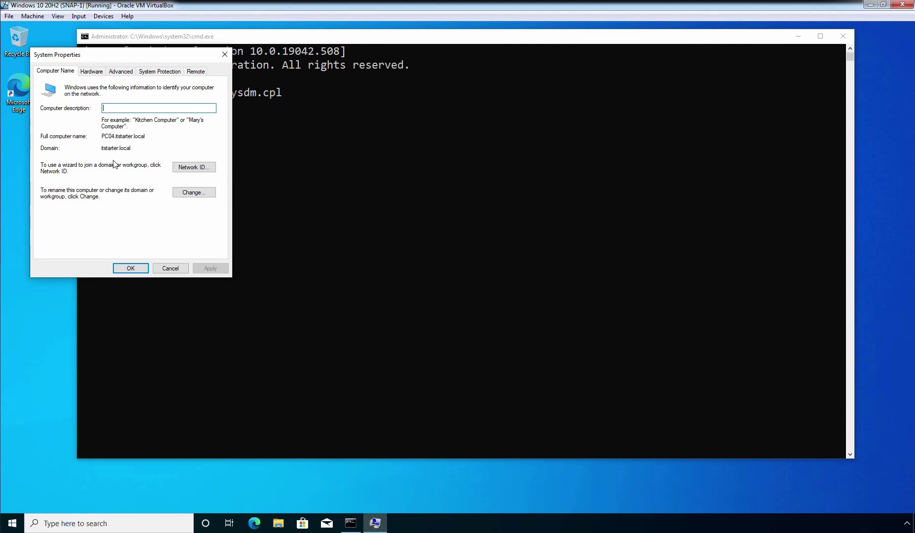
left_click(126, 267)
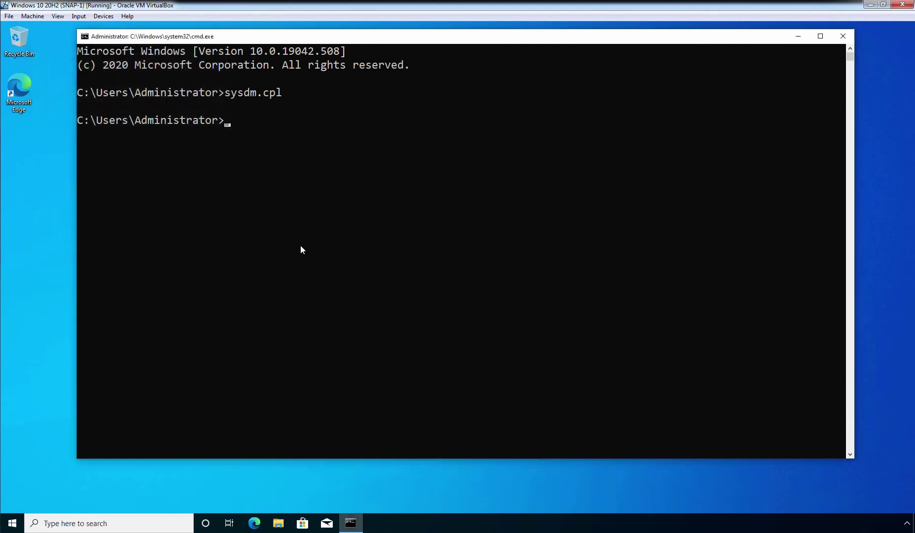
Ping the local domain itstarter.local from the Windows 10 client's command prompt.
type("ping itstarter")
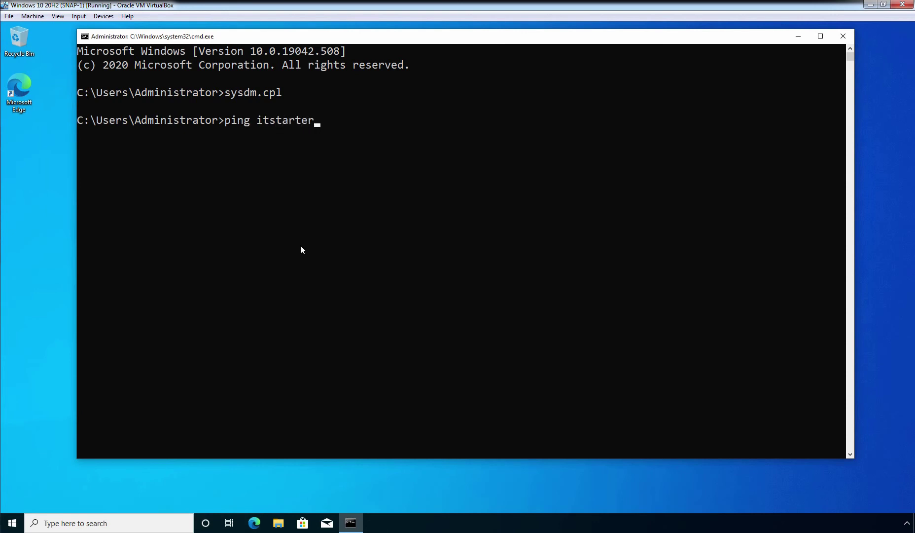
type(".local")
key("Return")
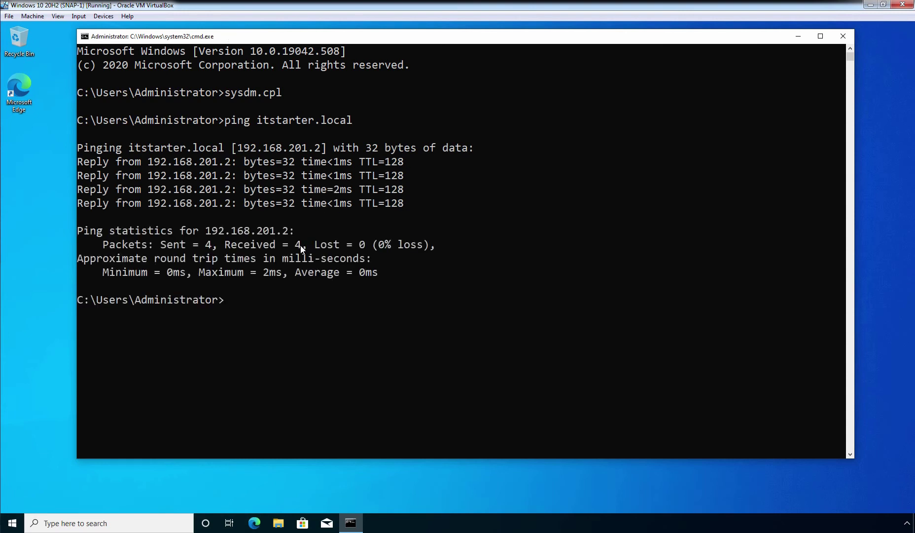
Change the previous ping command's target to empiartech.local and run it on the Windows 10 client.
key("Up")
key("Left")
key("Left")
key("Left")
key("Left")
key("Left")
key("Left")
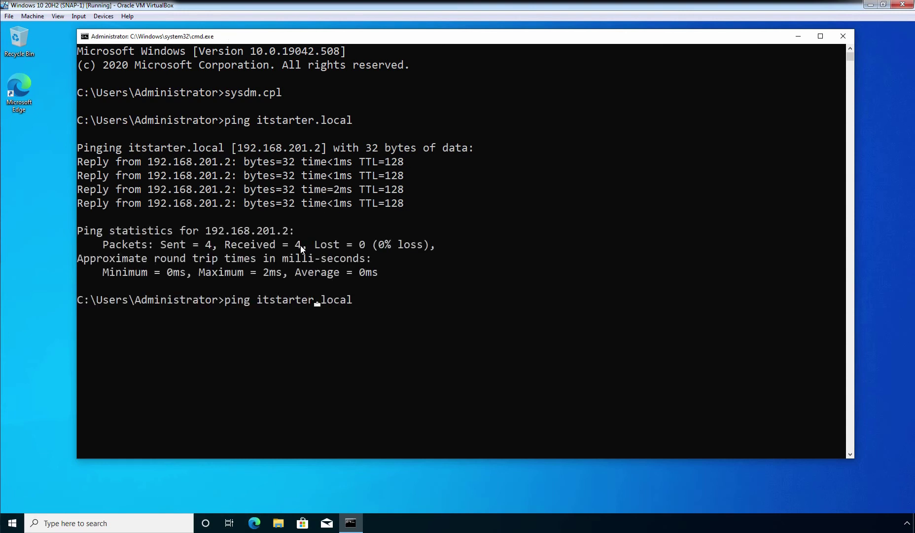
key("BackSpace")
key("BackSpace")
key("BackSpace")
key("BackSpace")
key("BackSpace")
key("BackSpace")
key("BackSpace")
key("BackSpace")
key("BackSpace")
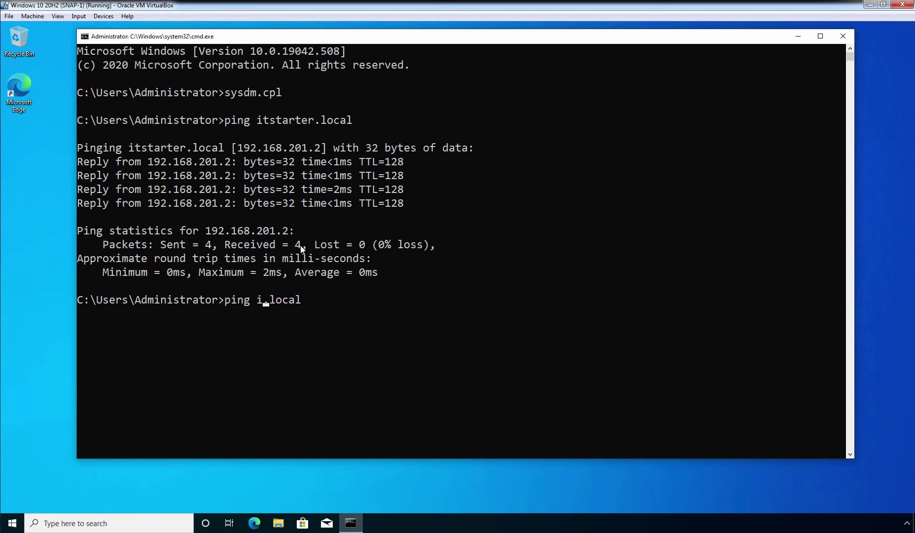
type("empiartech")
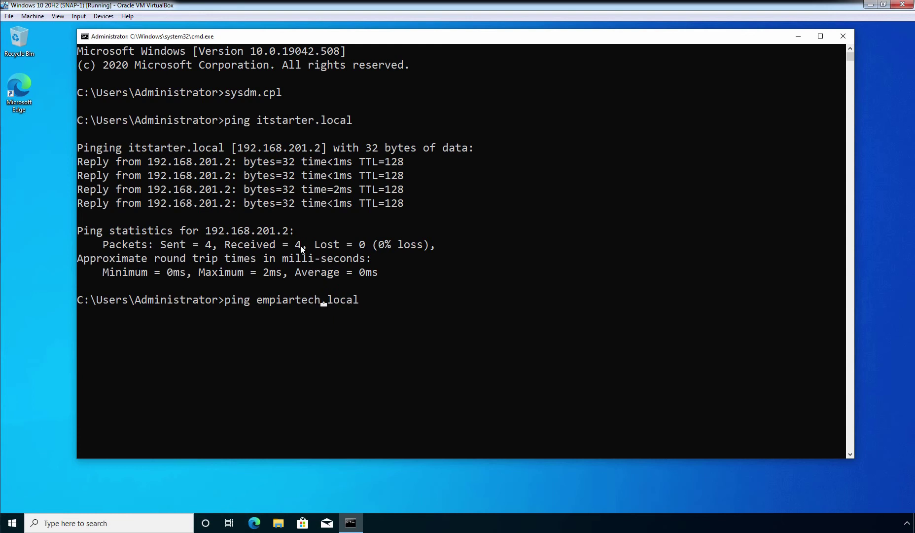
key("Return")
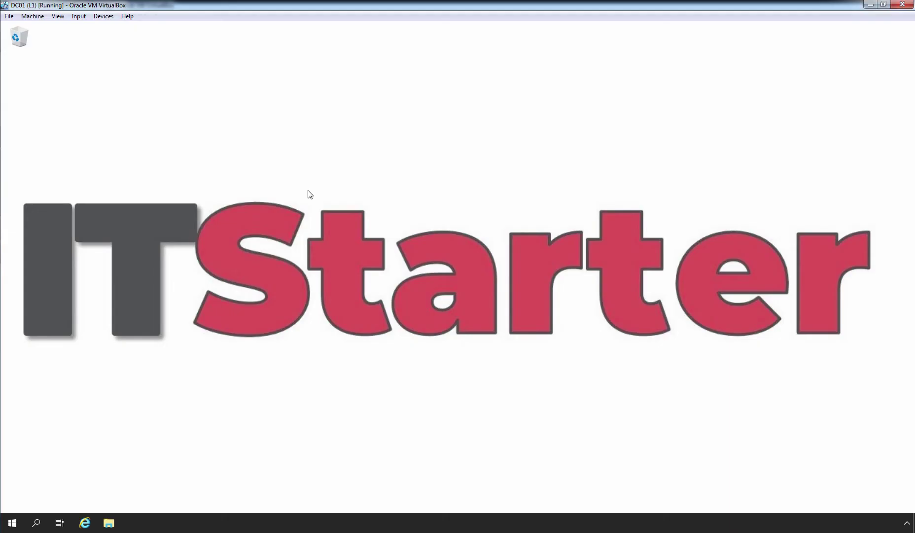
On the DC01 server, open the DNS console from the Administrative Tools folder and close that folder.
left_click(12, 523)
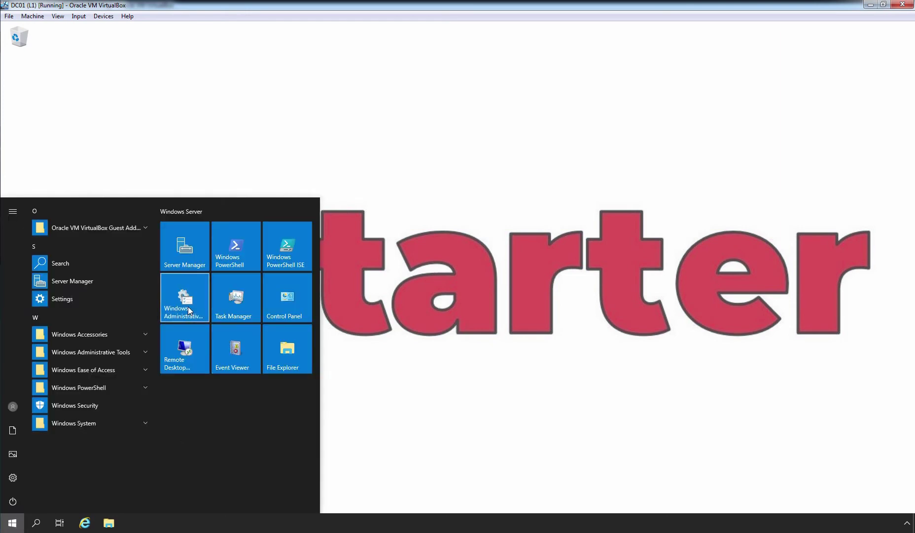
left_click(188, 308)
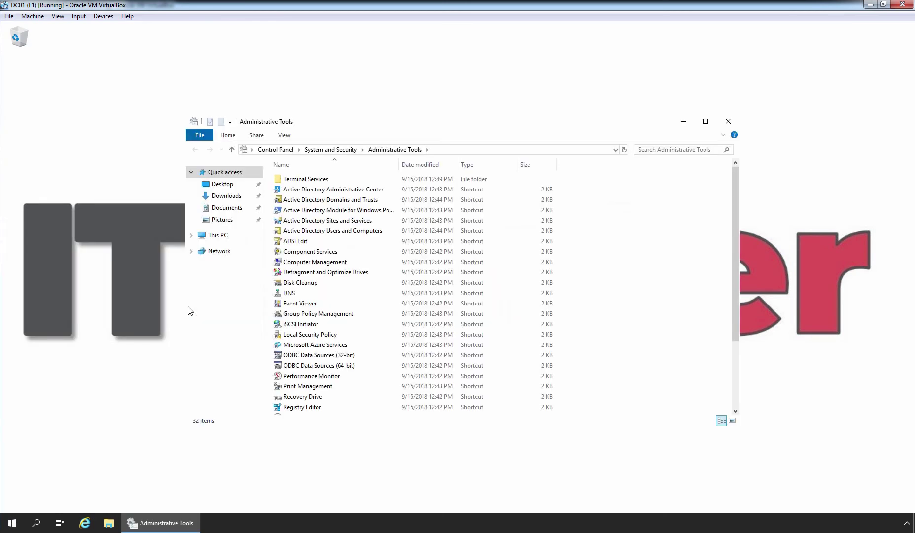
left_click(292, 294)
double_click(295, 296)
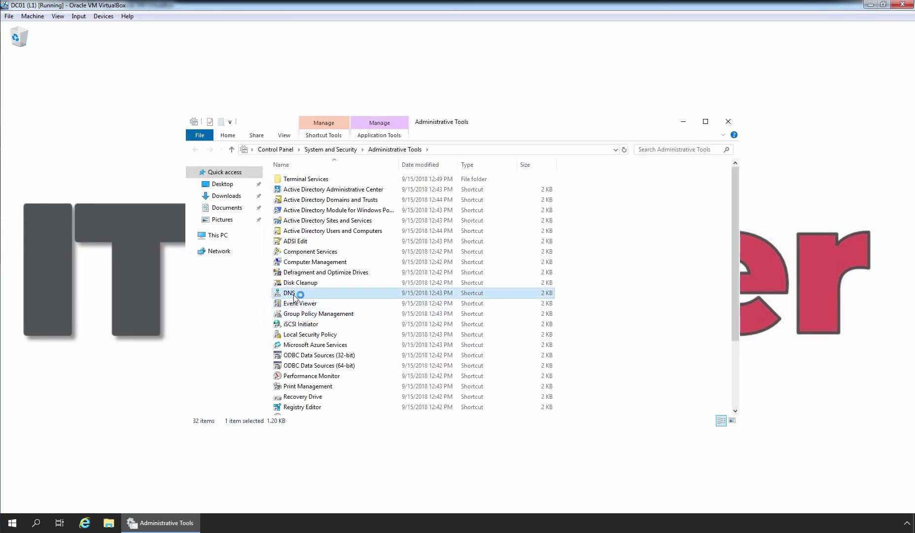
left_click(728, 121)
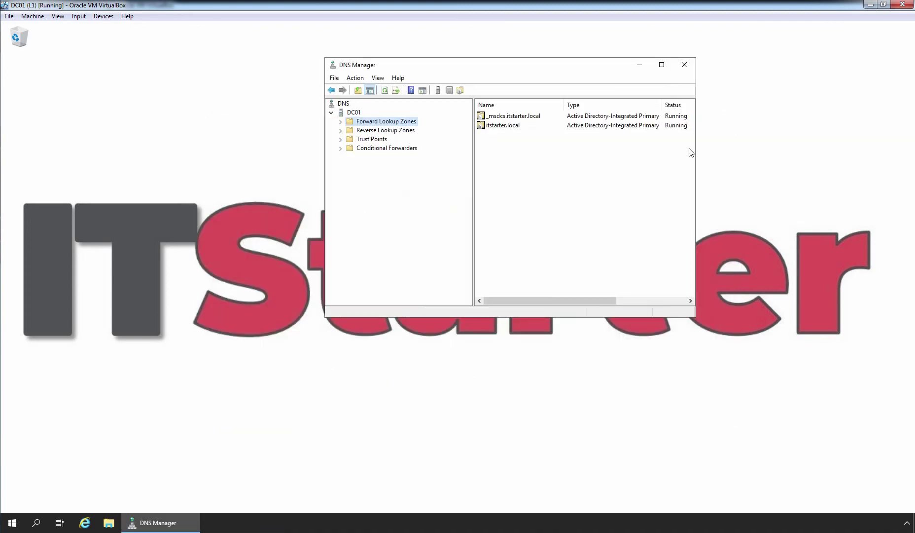
Enlarge the DNS console and examine the itstarter.local forward zone records and the reverse lookup zones.
double_click(385, 124)
left_click(392, 139)
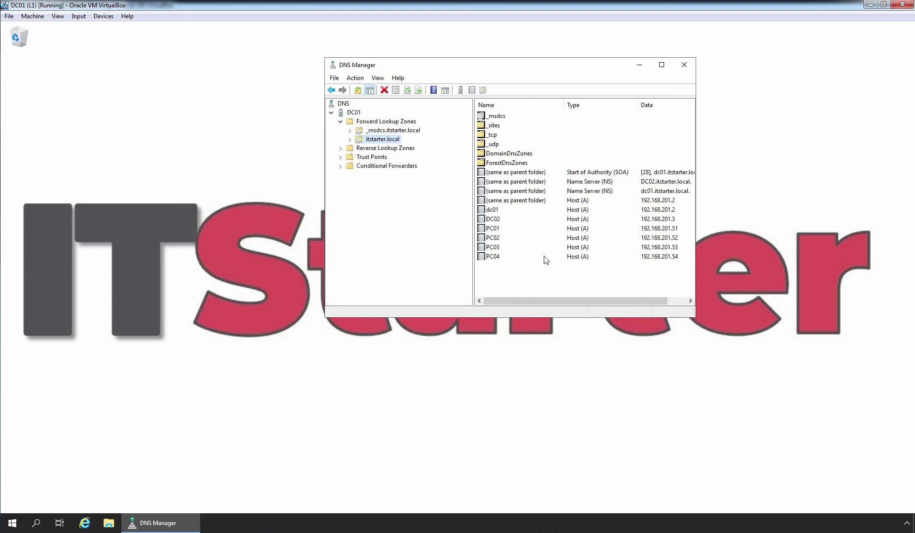
left_click_drag(582, 72, 558, 52)
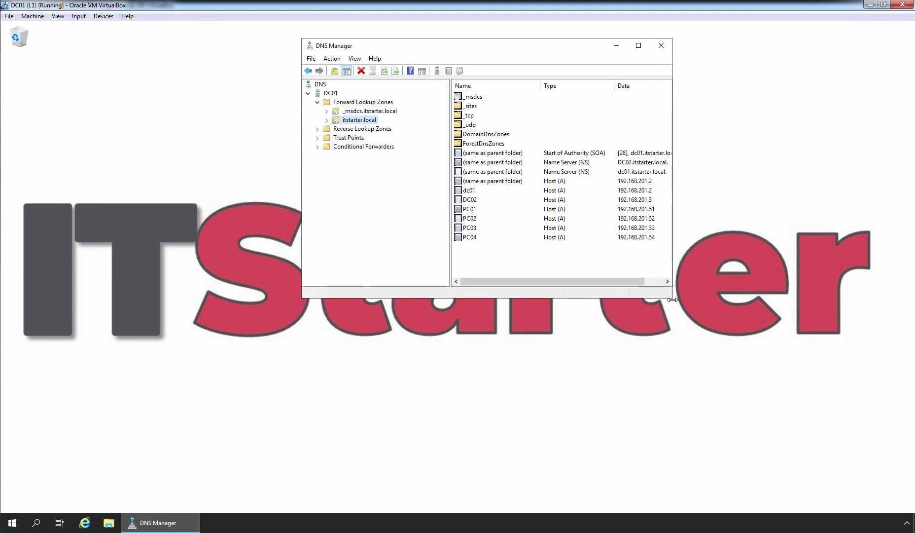
left_click_drag(675, 297, 822, 326)
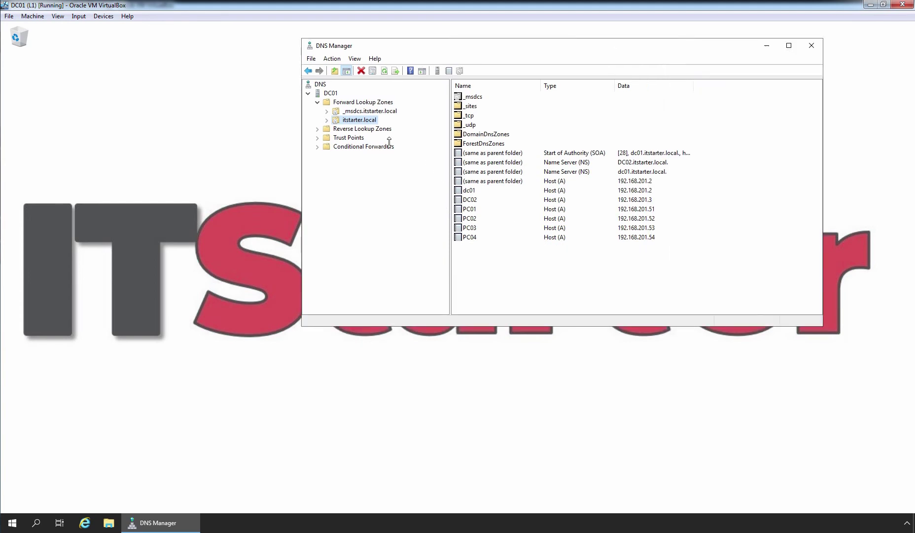
double_click(367, 129)
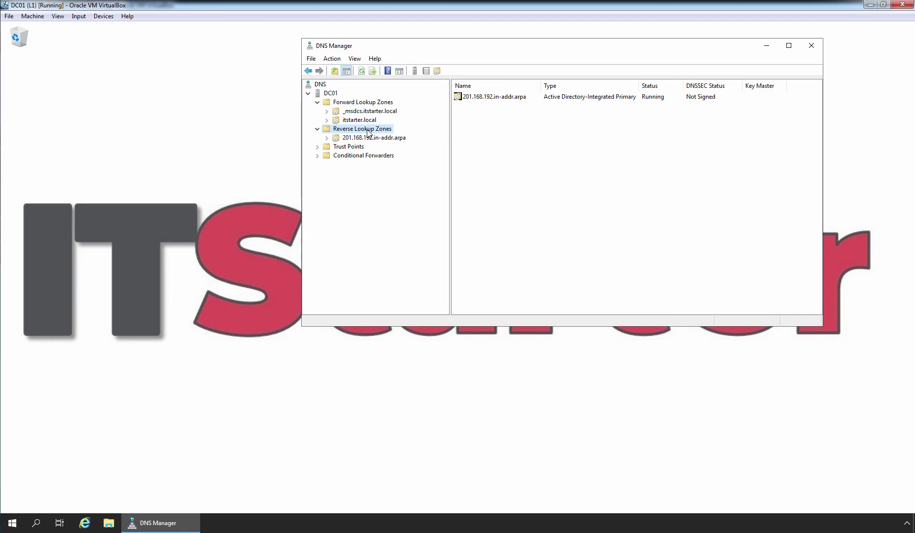
key("super+r")
type("cmd")
key("Return")
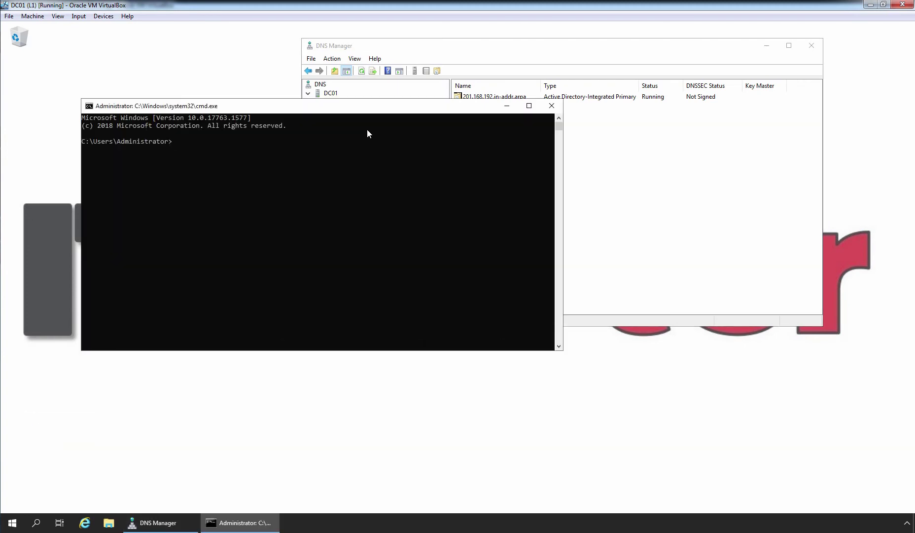
type("ping www.google.xom")
key("BackSpace")
key("BackSpace")
key("BackSpace")
type("com")
key("Return")
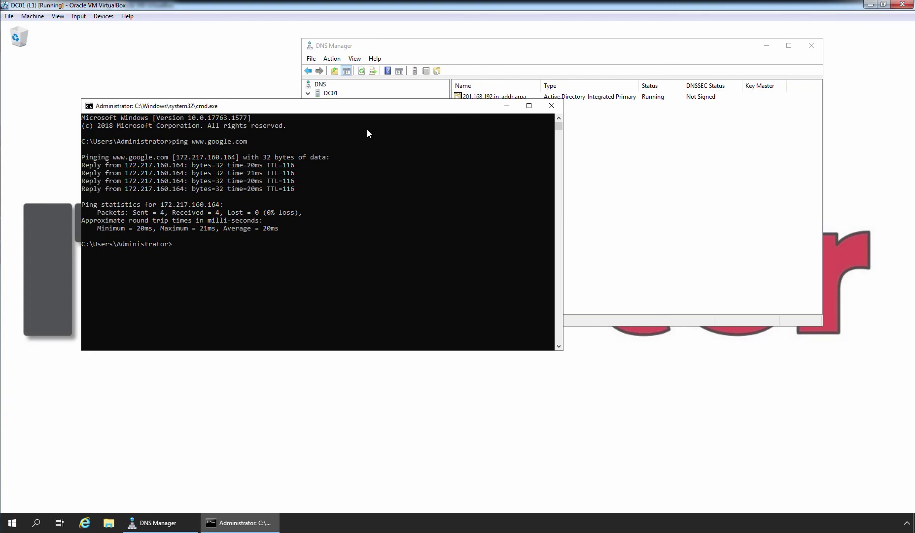
type("ping empiartech.local")
key("Return")
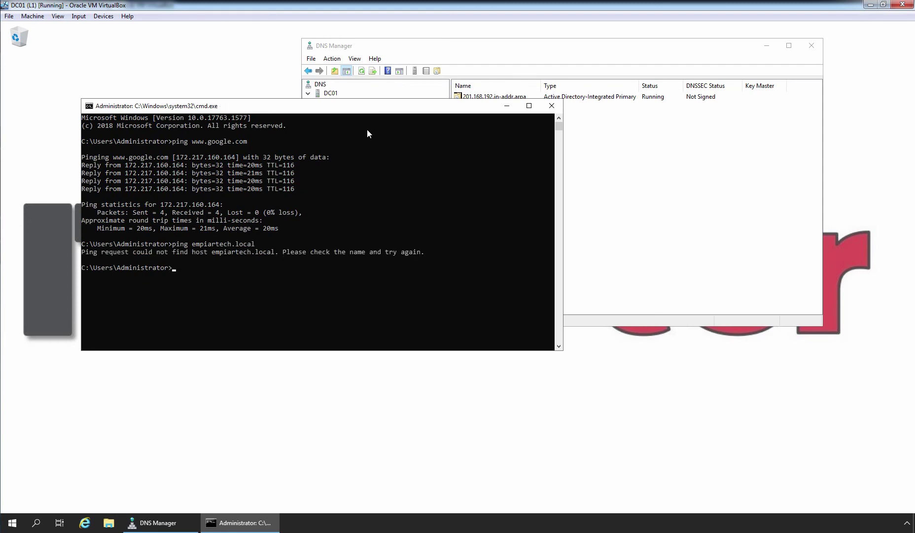
Start a new conditional forwarder in the DNS console with empiartech.local, copied from the command prompt, as its DNS domain.
left_click(690, 216)
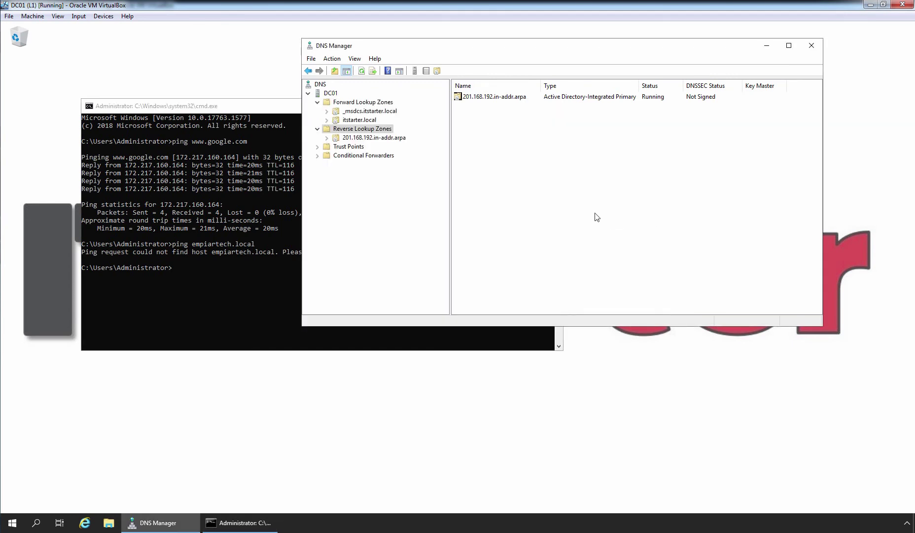
left_click(360, 156)
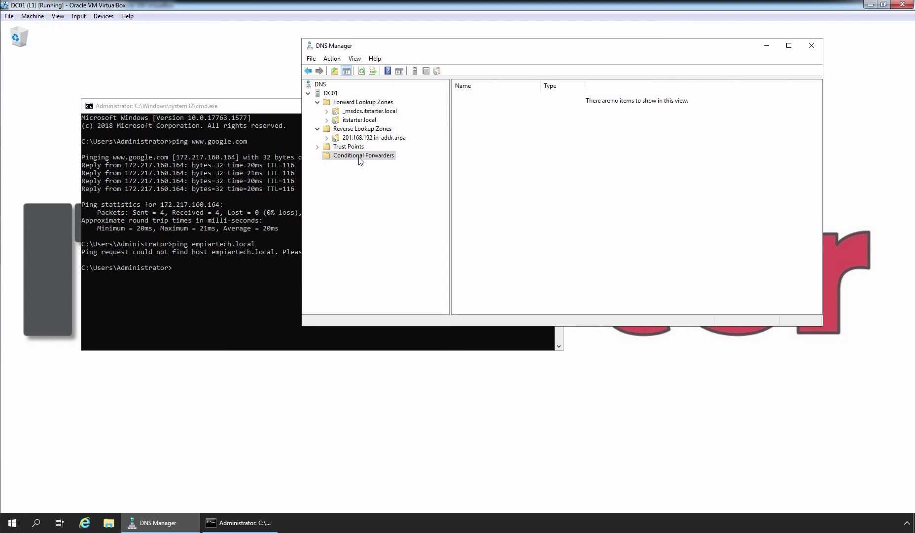
right_click(361, 157)
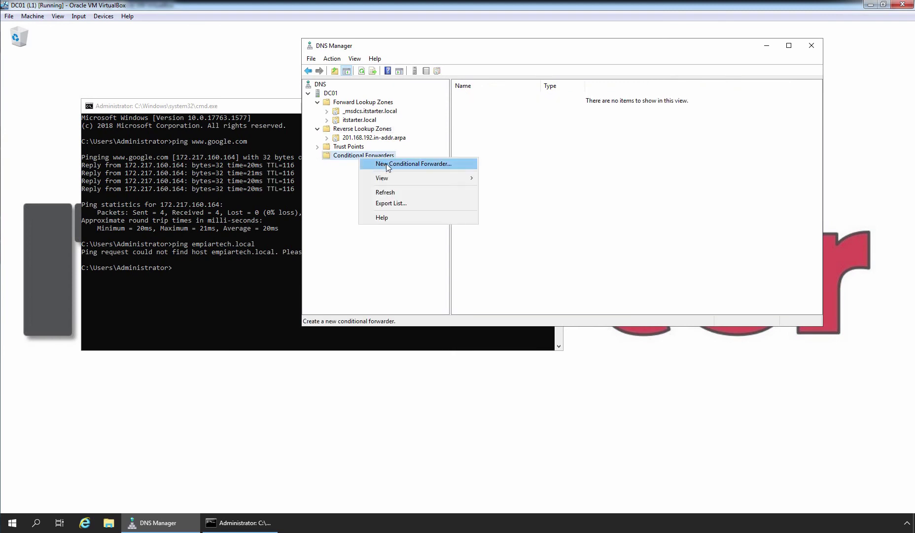
left_click(422, 164)
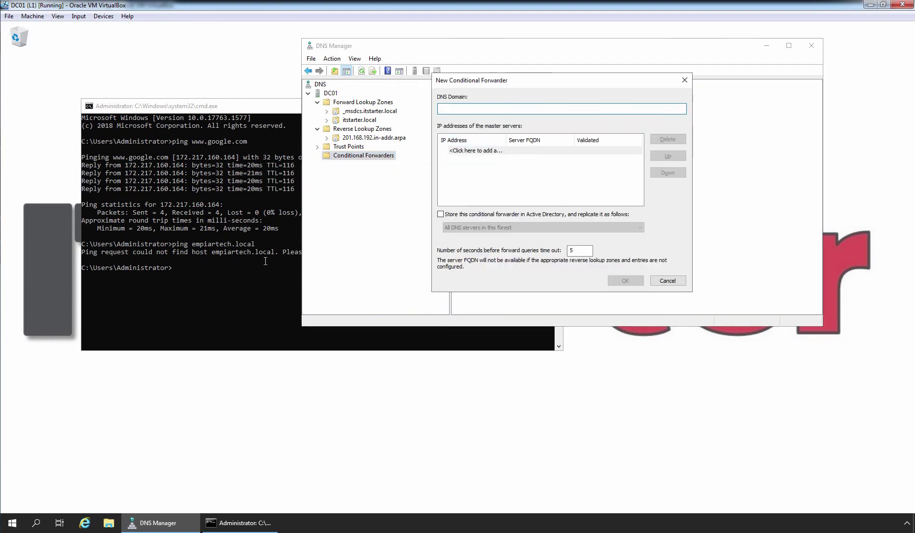
left_click(195, 244)
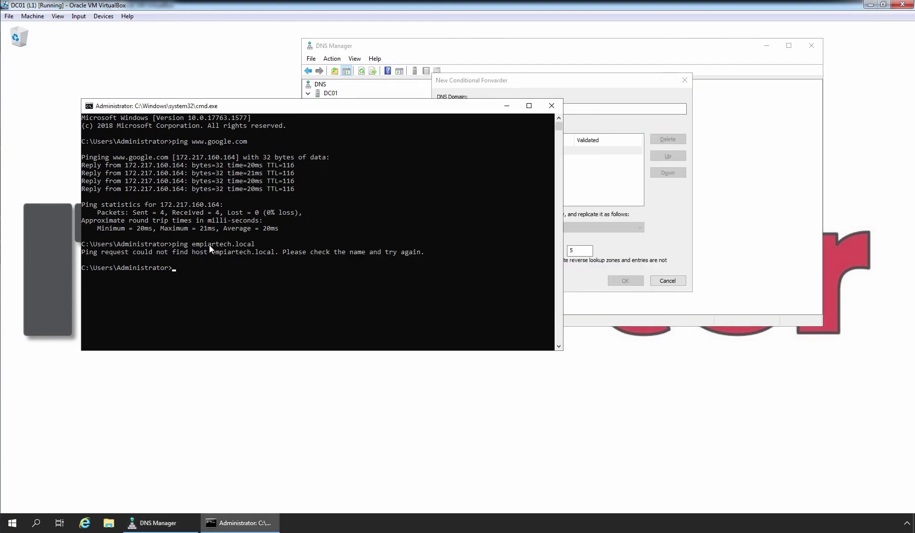
left_click_drag(193, 244, 257, 245)
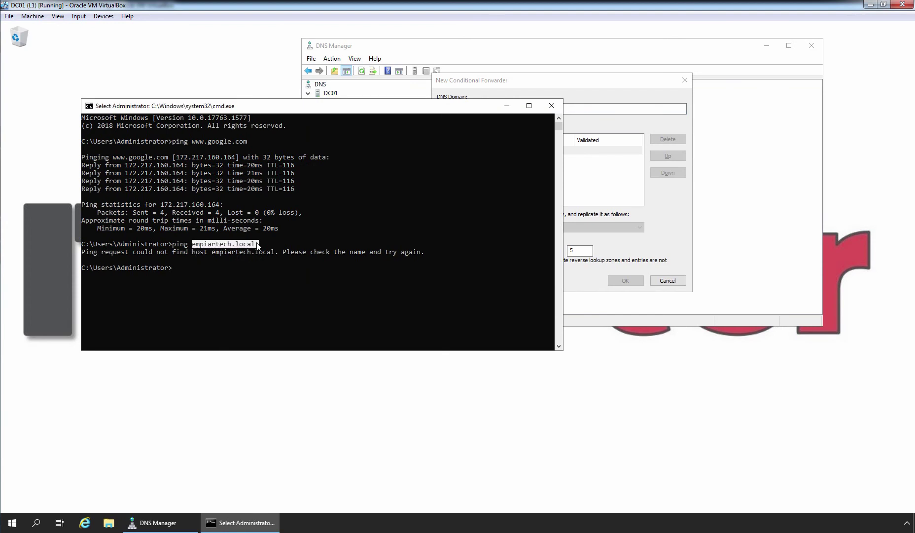
right_click(257, 244)
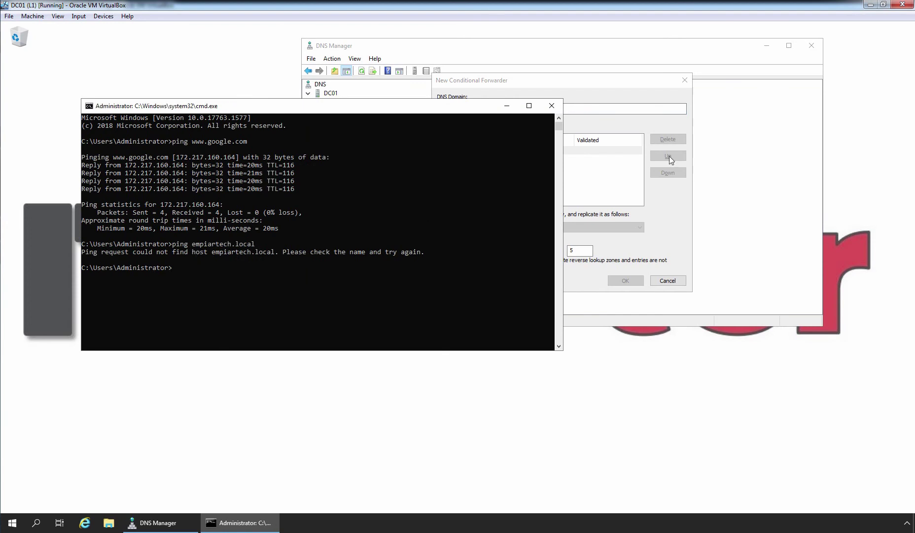
left_click(645, 109)
right_click(519, 122)
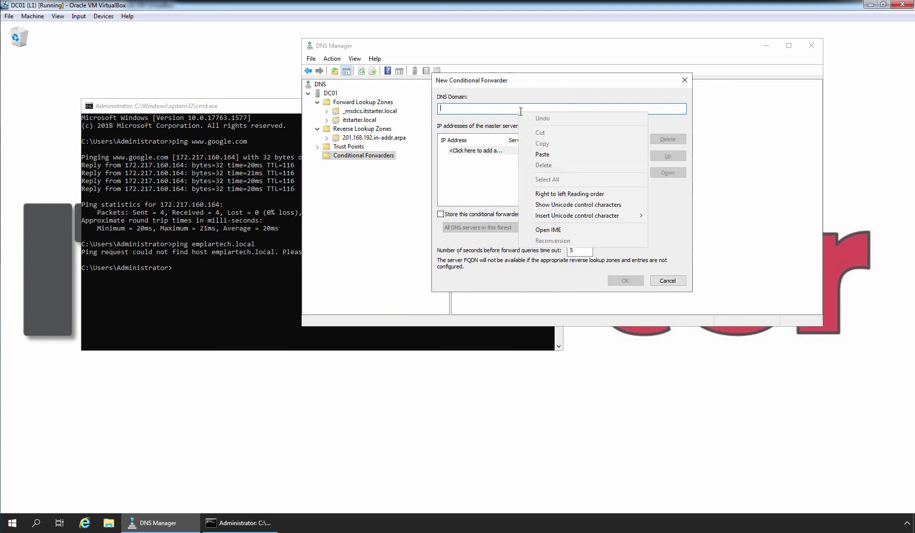
left_click(545, 158)
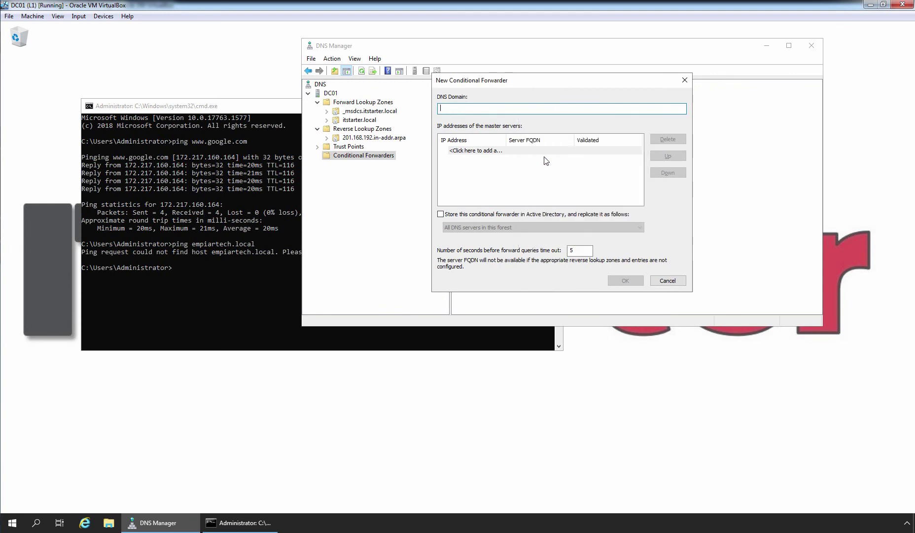
Add master server 192.168.201.201, store the forwarder in Active Directory for all DNS servers in this forest, and create it.
left_click(472, 150)
type("1")
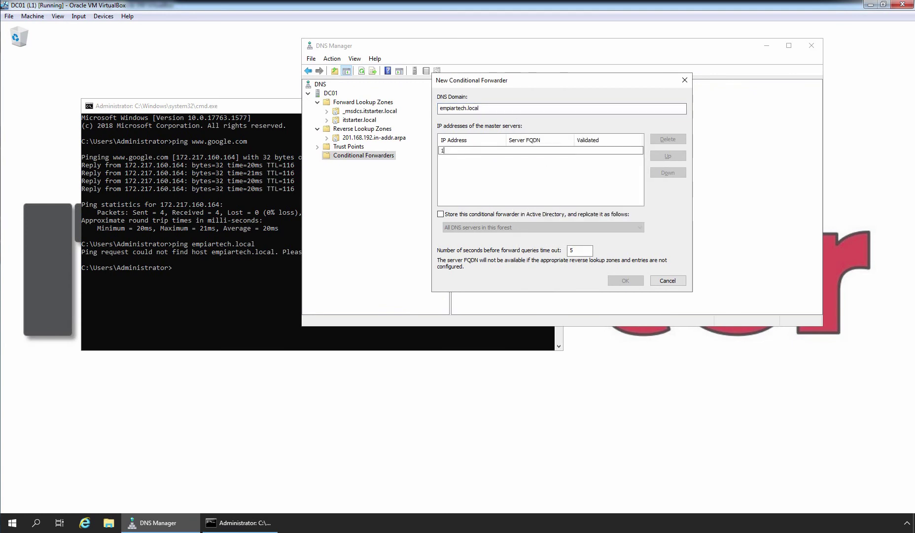
type("92.168.201.201")
key("Return")
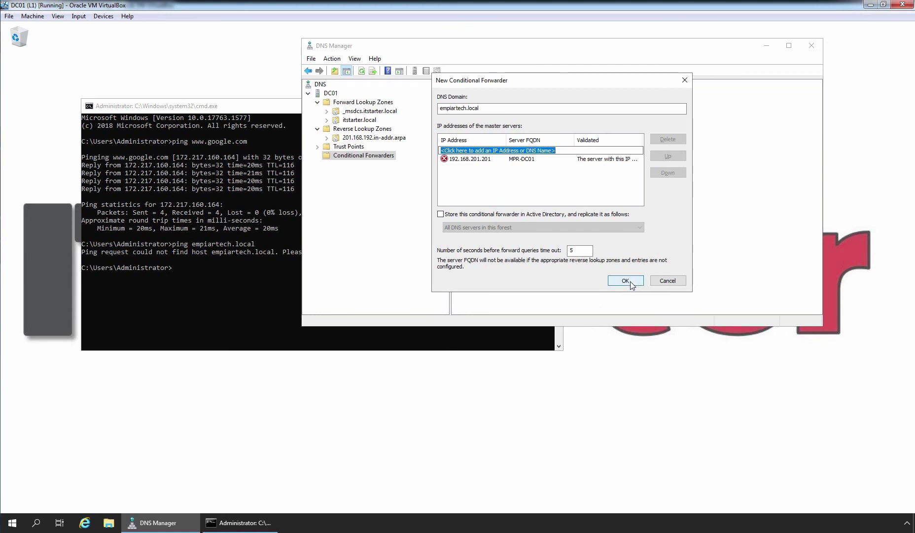
left_click(441, 215)
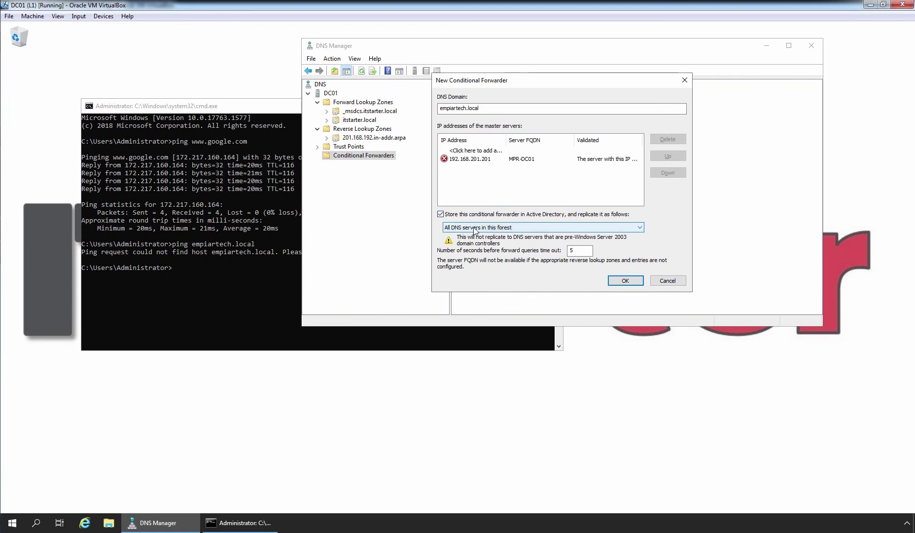
left_click(625, 282)
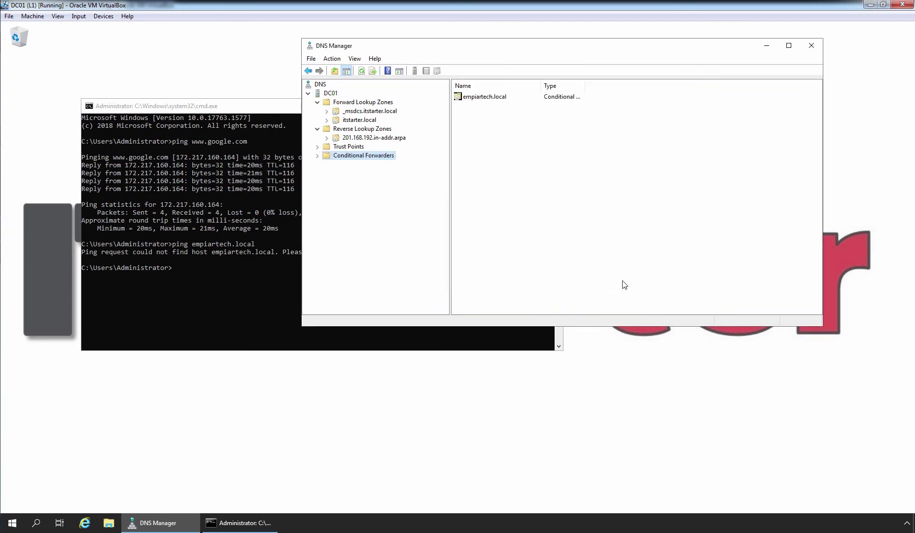
View the master server entry of the empiartech.local forwarder and repeat the ping to empiartech.local from DC01.
left_click(371, 164)
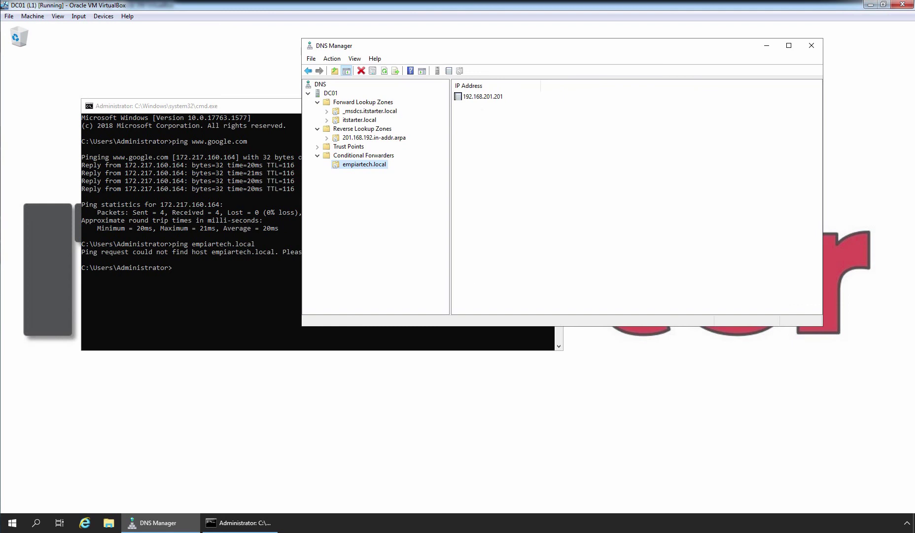
left_click(260, 306)
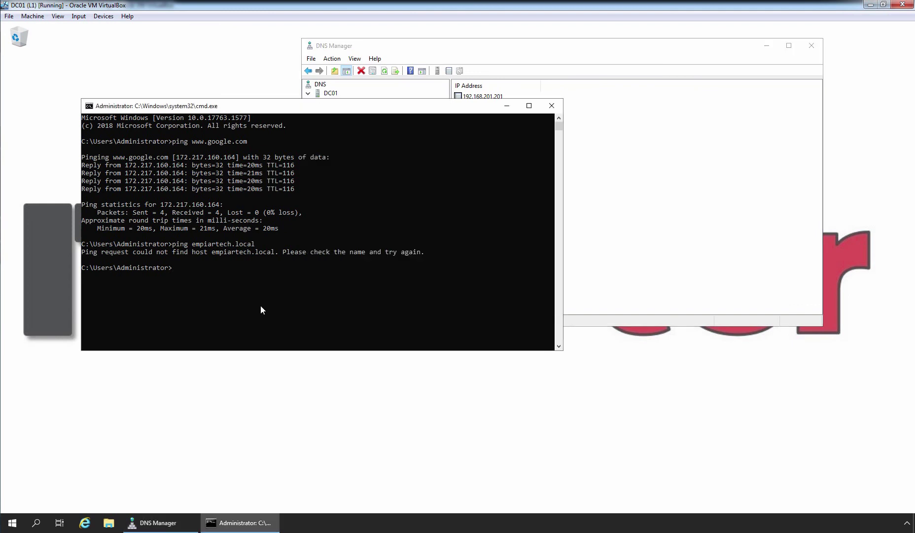
key("Up")
key("Return")
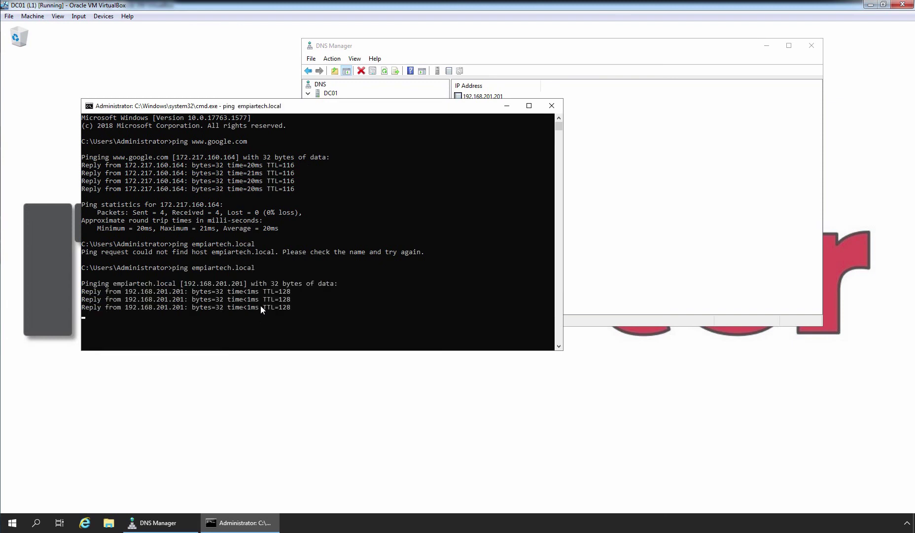
View the empiartech.local forwarder in the DNS console, and repeat the ping to empiartech.local from the Windows 10 client.
left_click(649, 226)
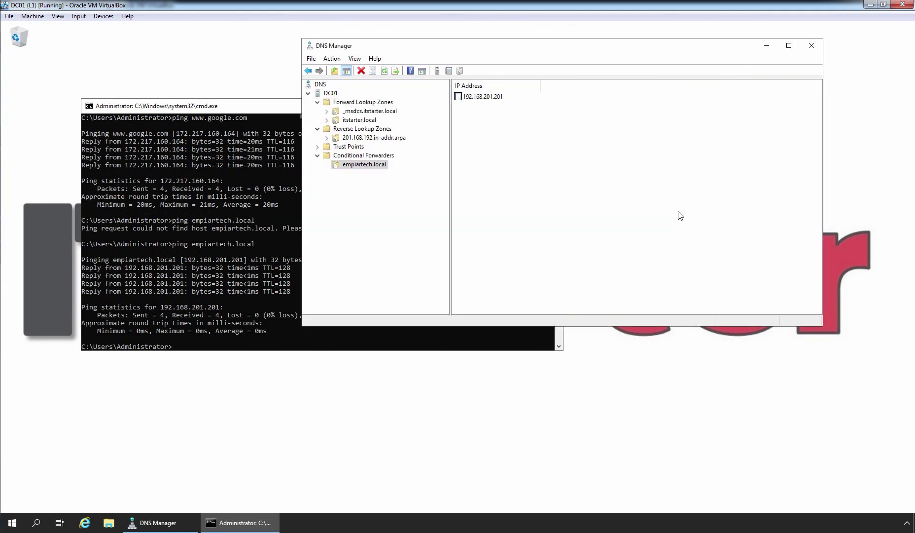
left_click(360, 167)
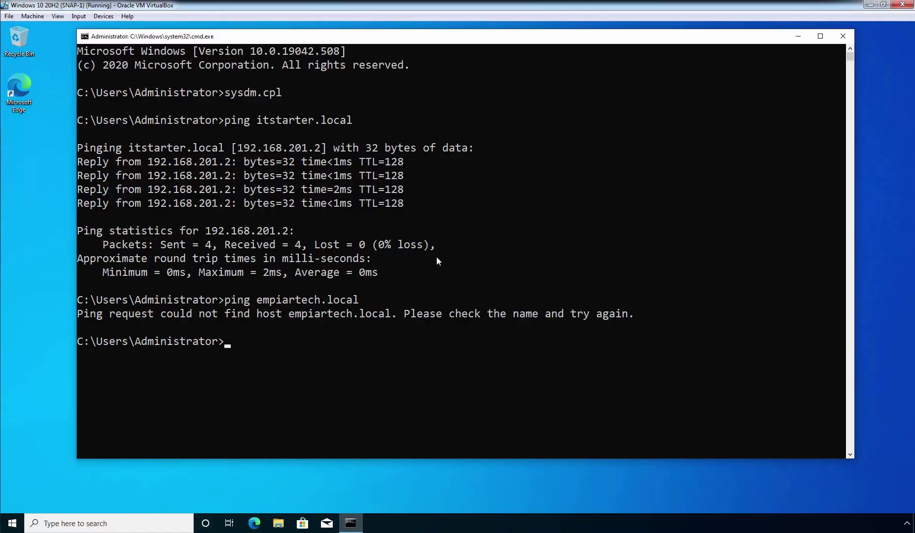
key("Up")
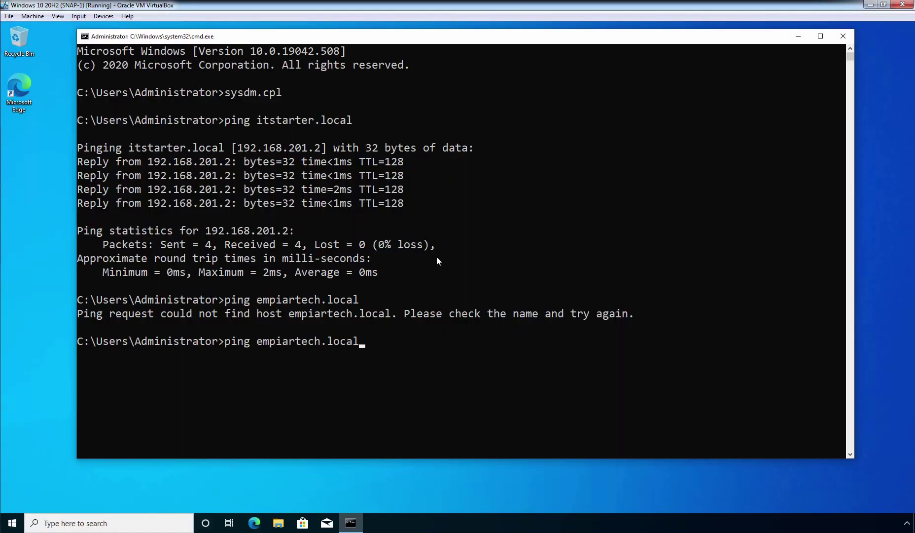
key("Return")
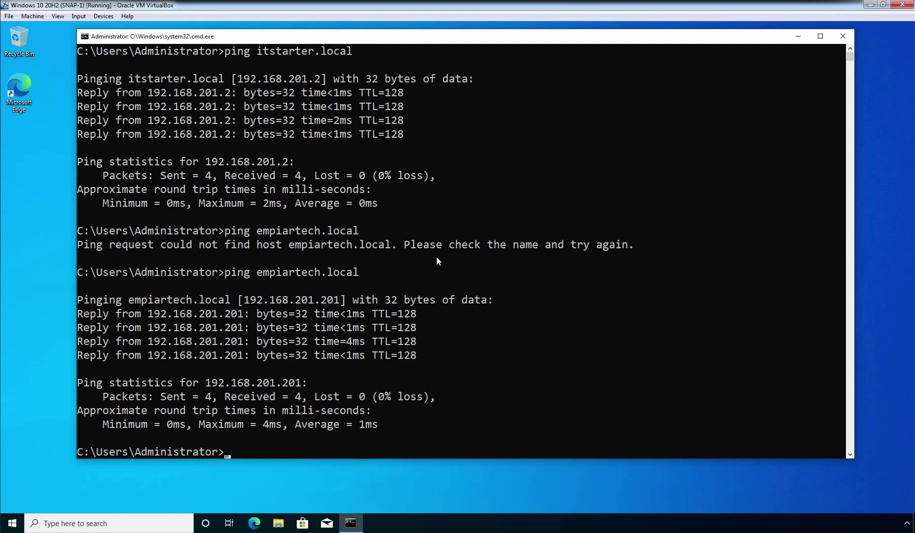
Switch to the PowerPoint presentation and go back to the DNS Conditional Forwarding slide.
key("alt+Tab")
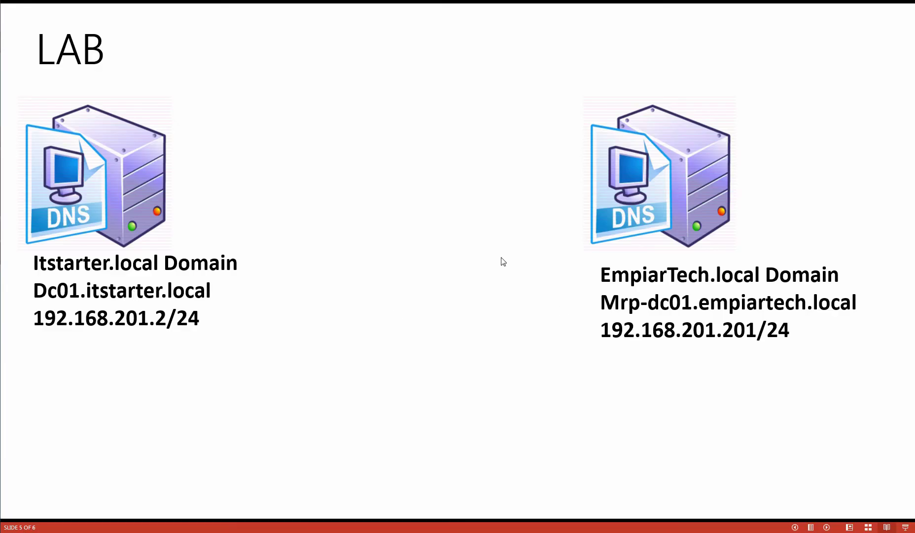
scroll(461, 315, "up", 1)
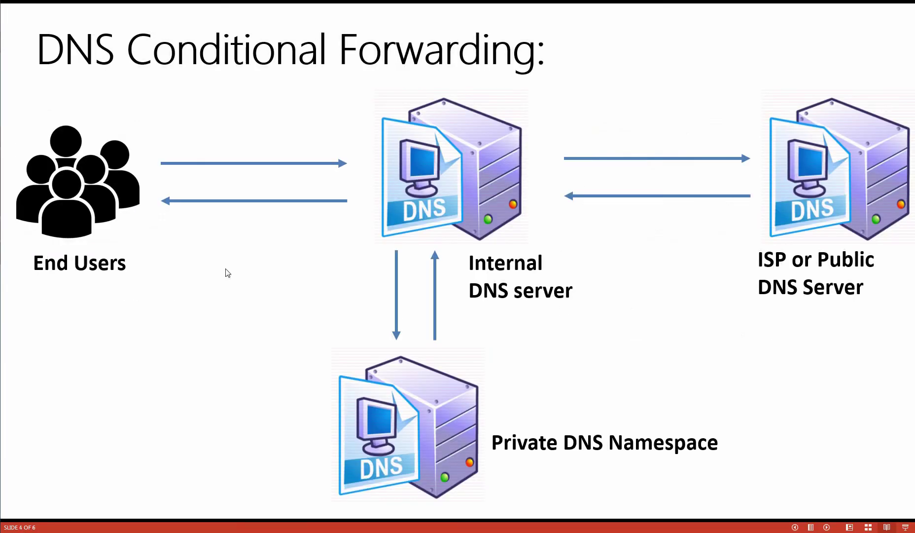